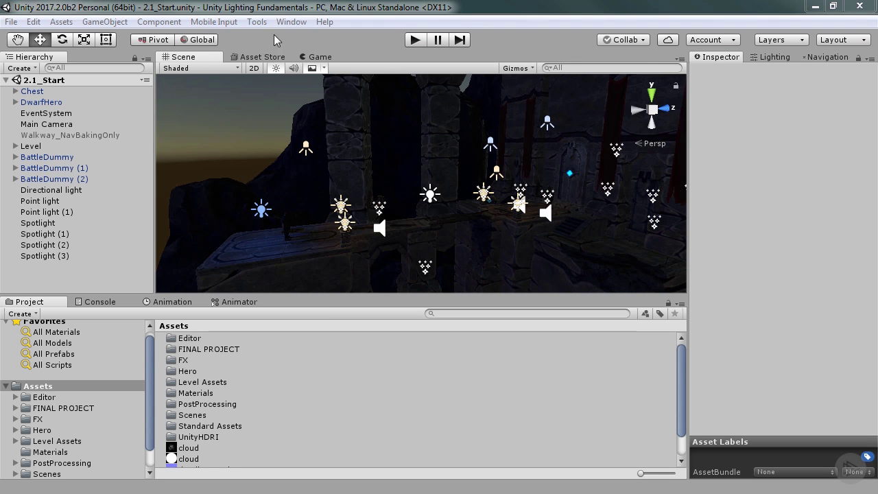
# - Look at the Post Processing Stack page in the Asset Store and return to the scene view
pyautogui.click(265, 56)
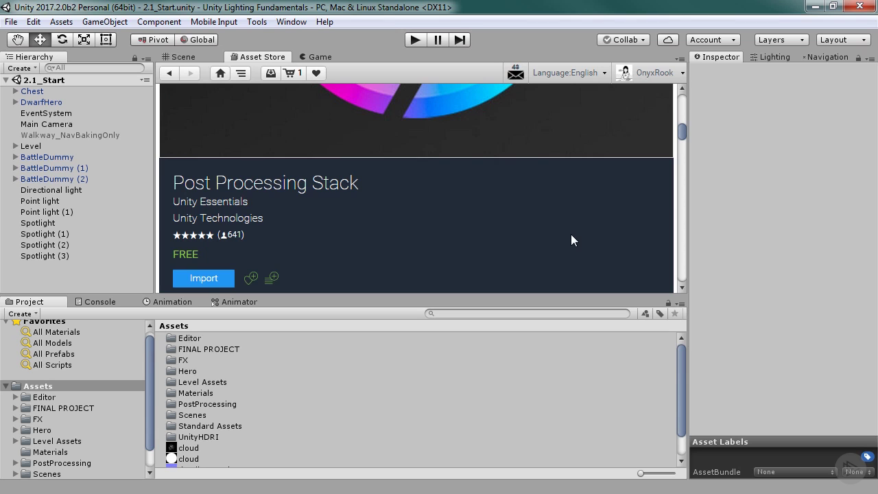
pyautogui.moveTo(682, 132)
pyautogui.mouseDown()
pyautogui.moveTo(685, 103)
pyautogui.moveTo(679, 132)
pyautogui.mouseUp()
pyautogui.click(180, 57)
pyautogui.moveTo(151, 345); pyautogui.dragTo(152, 374)
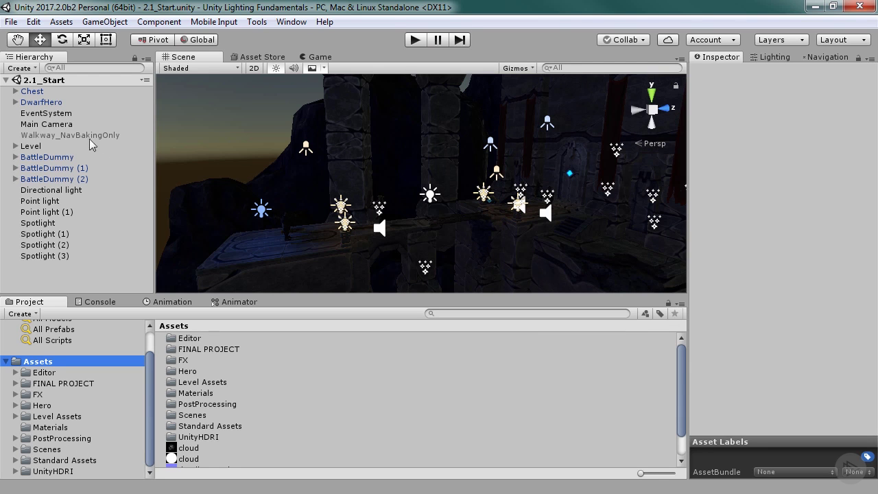
# - Add a Post-Processing Behaviour component to the Main Camera
pyautogui.click(57, 126)
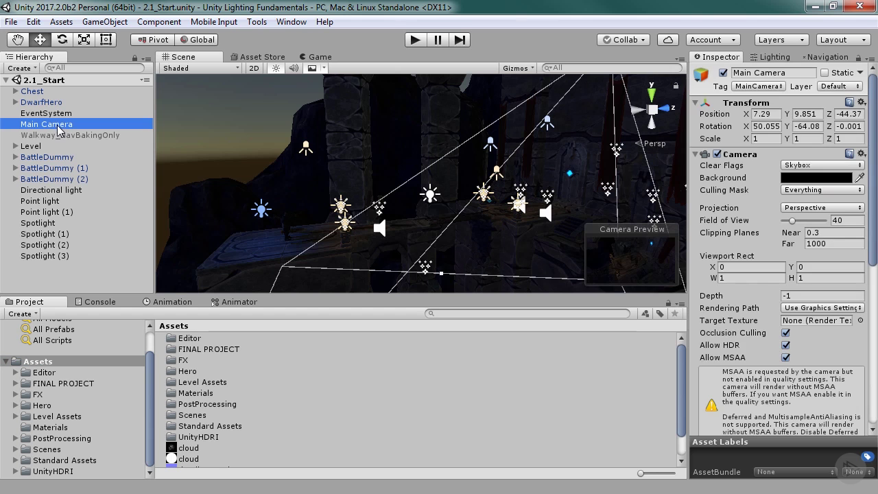
pyautogui.scroll(-8, 741, 325)
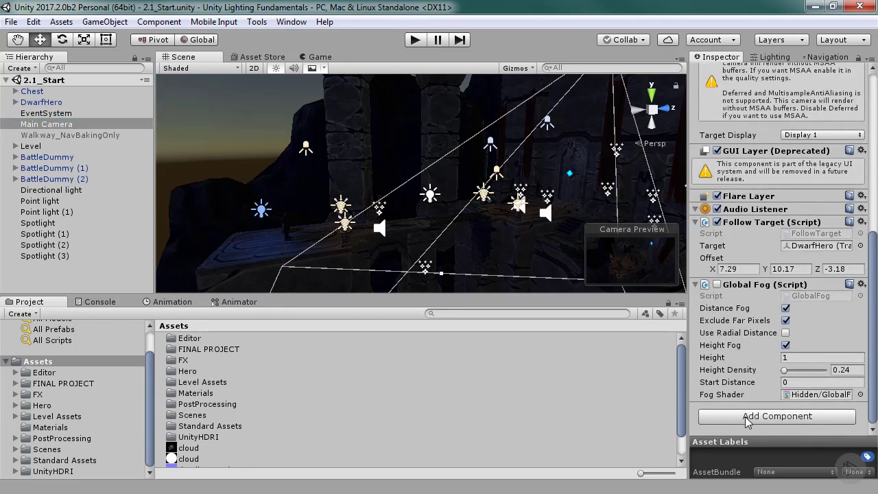
pyautogui.click(746, 417)
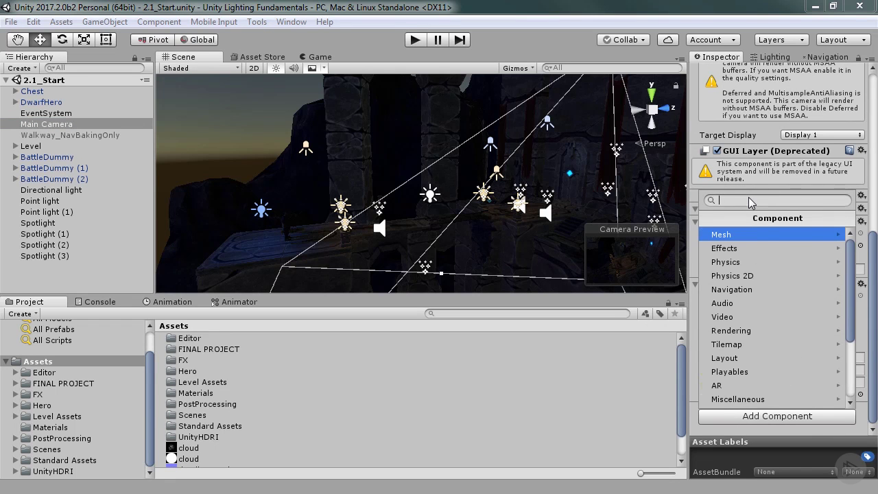
pyautogui.write('post')
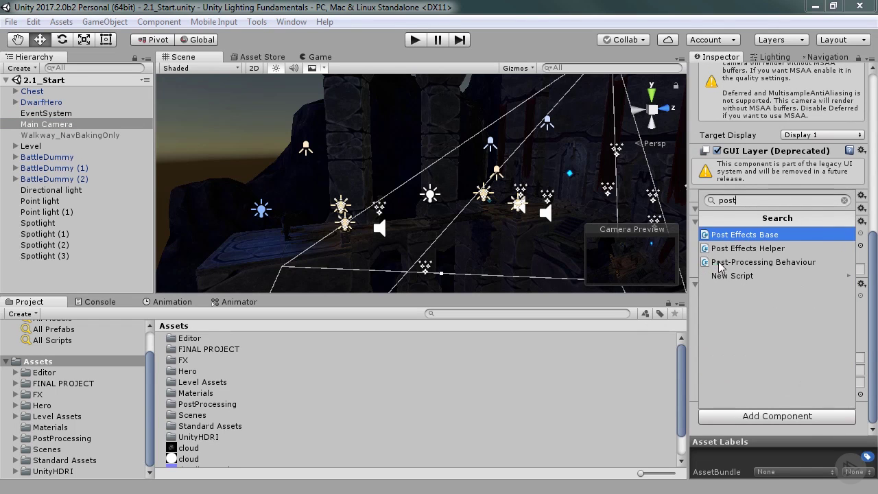
pyautogui.click(806, 262)
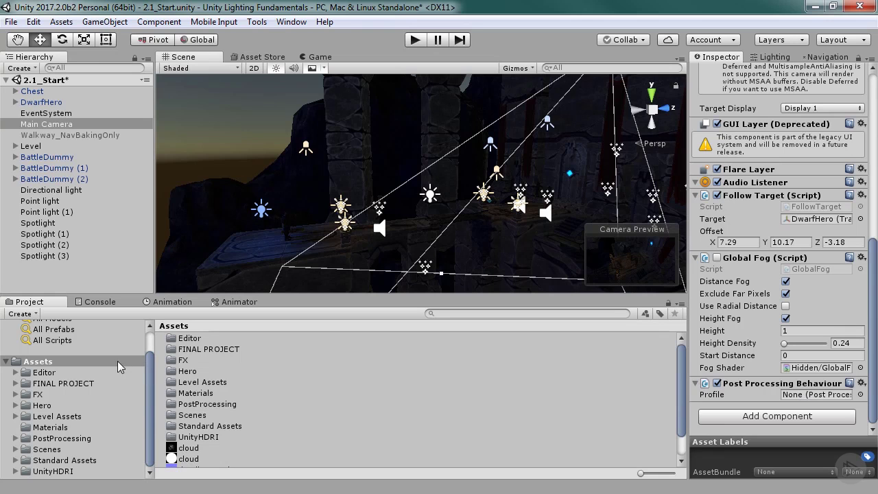
# - Create a Post-Processing Profile named swordsAndShovels in the PostProcessing folder
pyautogui.click(79, 441)
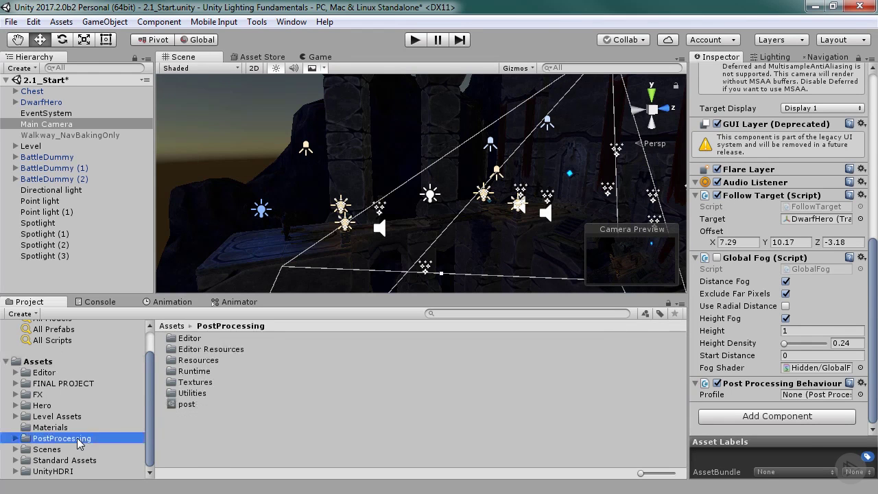
pyautogui.rightClick(195, 424)
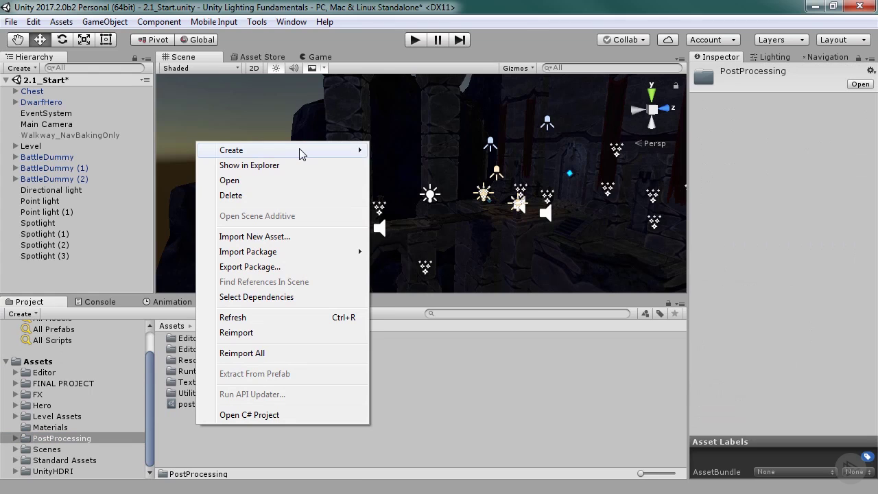
pyautogui.moveTo(300, 153)
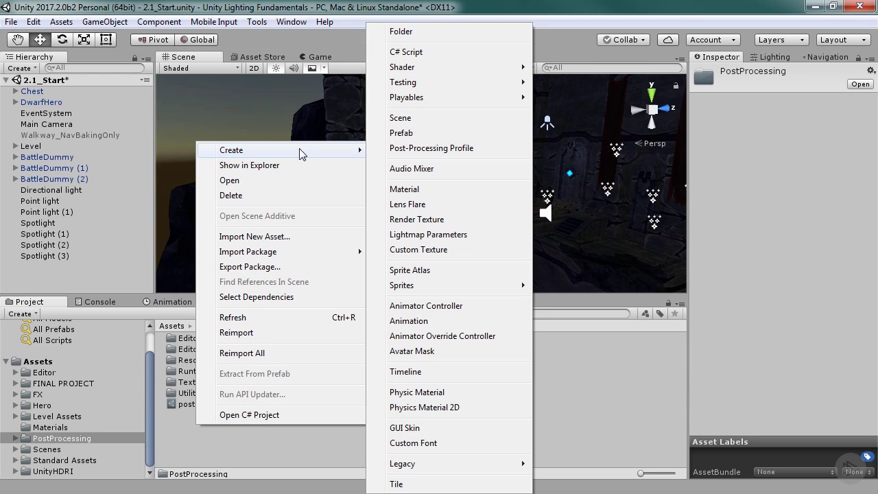
pyautogui.click(435, 152)
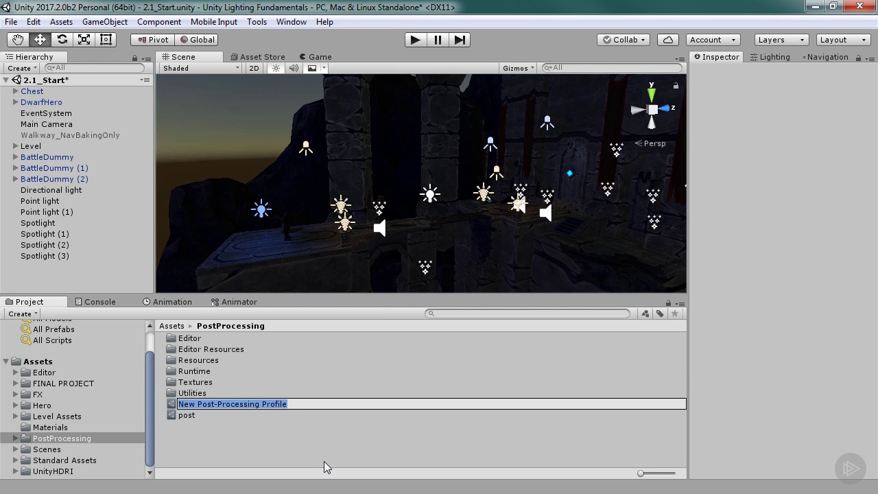
pyautogui.write('swordsAndShovels')
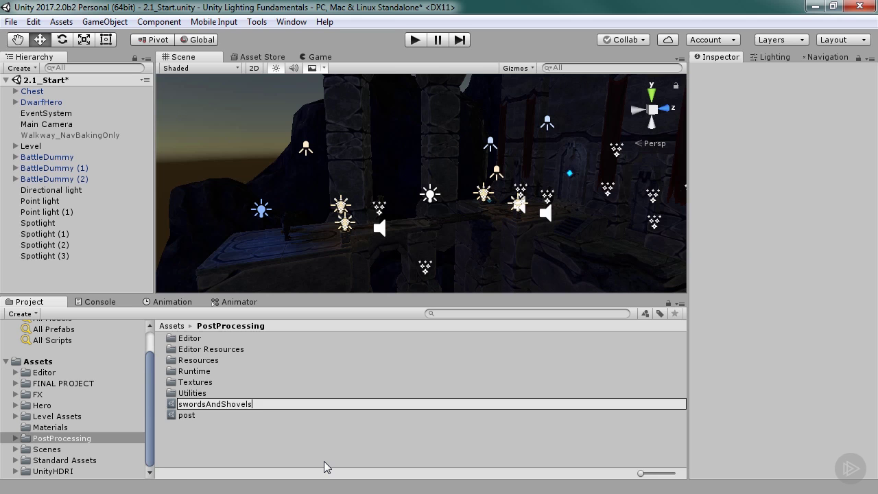
pyautogui.press('Return')
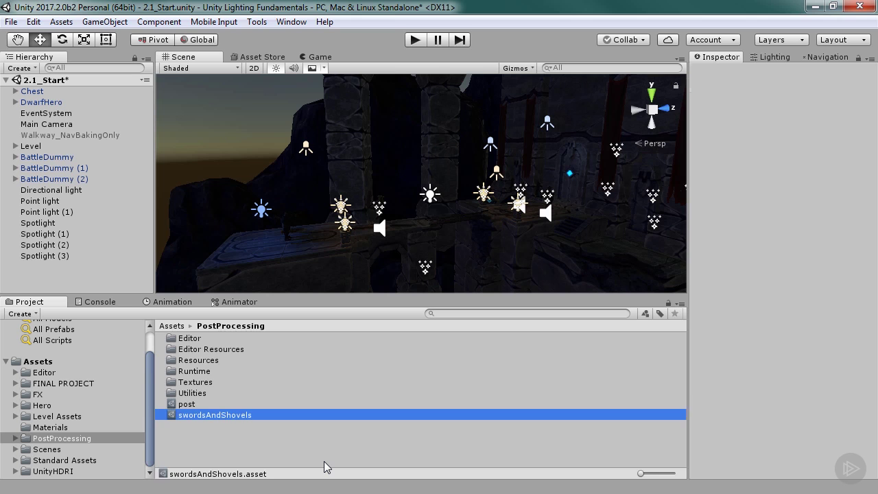
# - Assign the swordsAndShovels profile to the Main Camera's Post Processing Behaviour
pyautogui.click(60, 126)
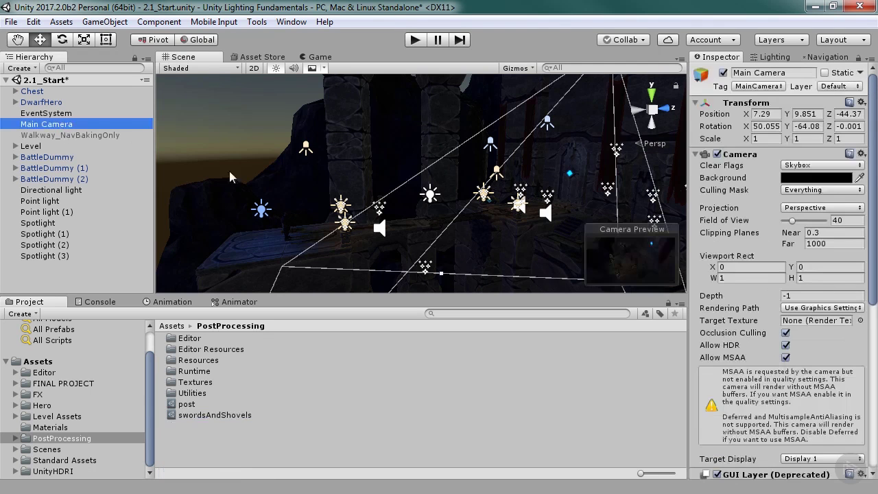
pyautogui.scroll(-10, 715, 362)
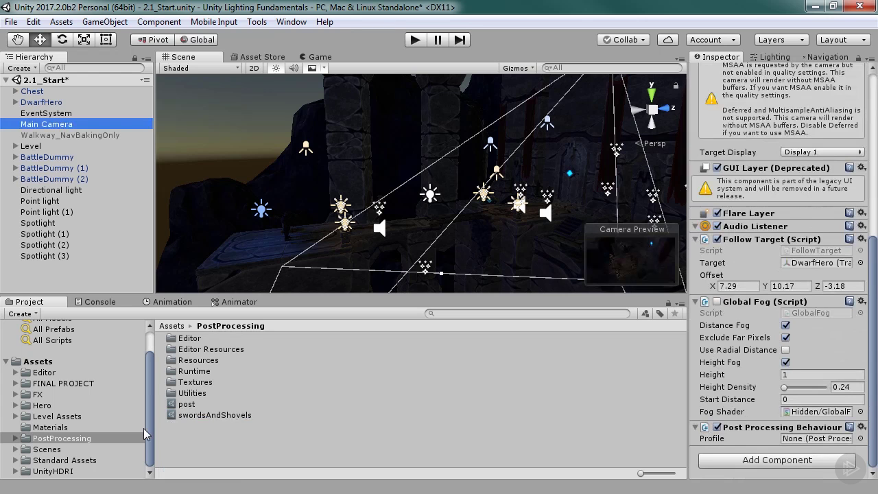
pyautogui.moveTo(203, 416); pyautogui.dragTo(804, 445)
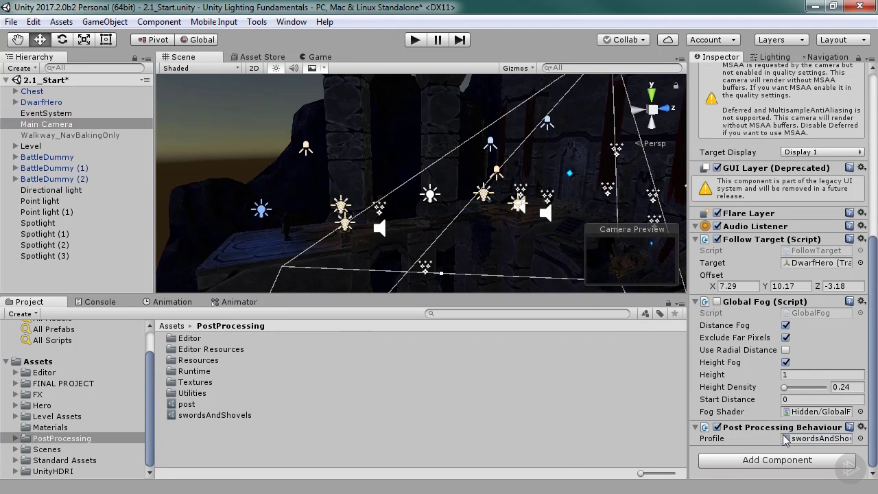
# - Select the swordsAndShovels profile and look through its Antialiasing settings
pyautogui.click(221, 416)
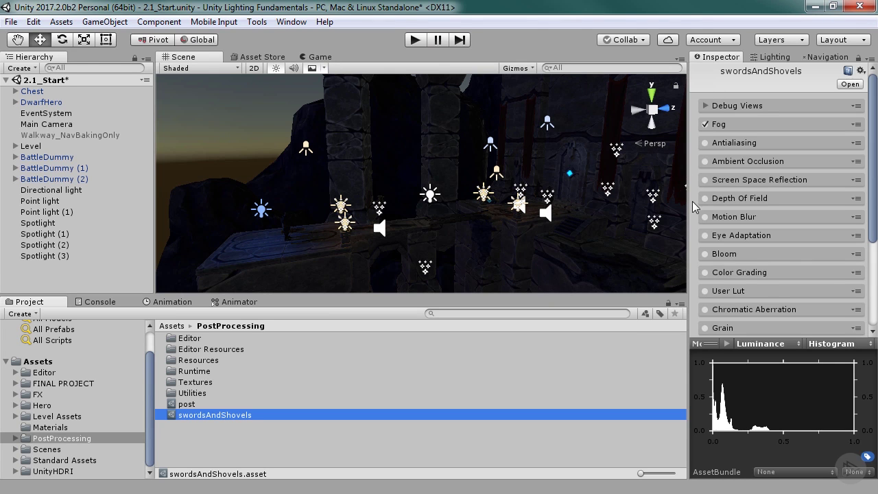
pyautogui.click(743, 144)
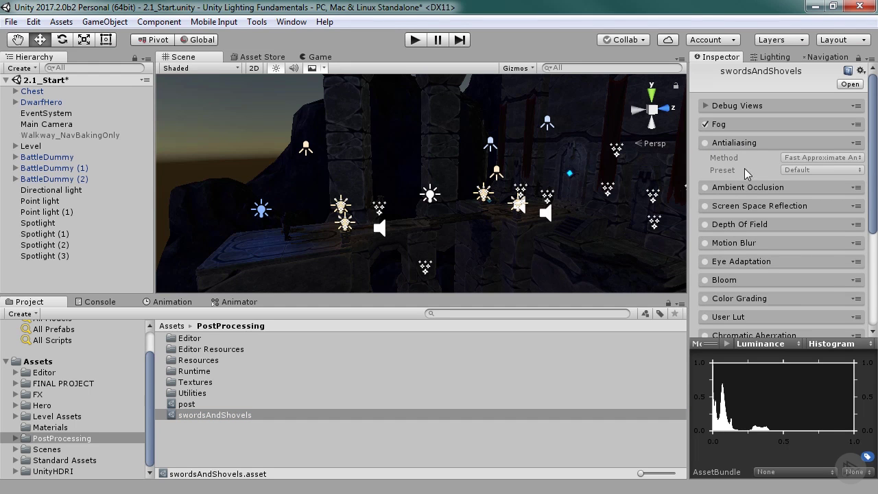
pyautogui.click(743, 144)
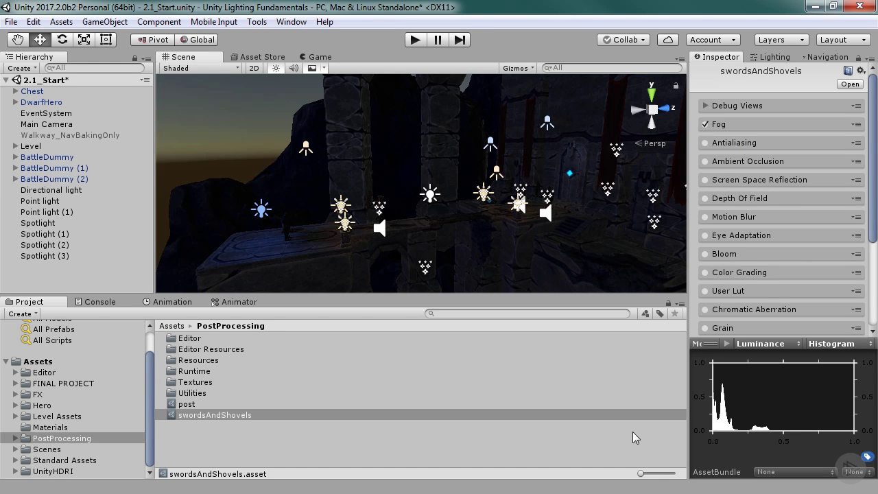
# - Enable Ambient Occlusion in the profile, compare it on and off in the game view, and set its intensity to 1.5
pyautogui.click(705, 162)
pyautogui.click(320, 57)
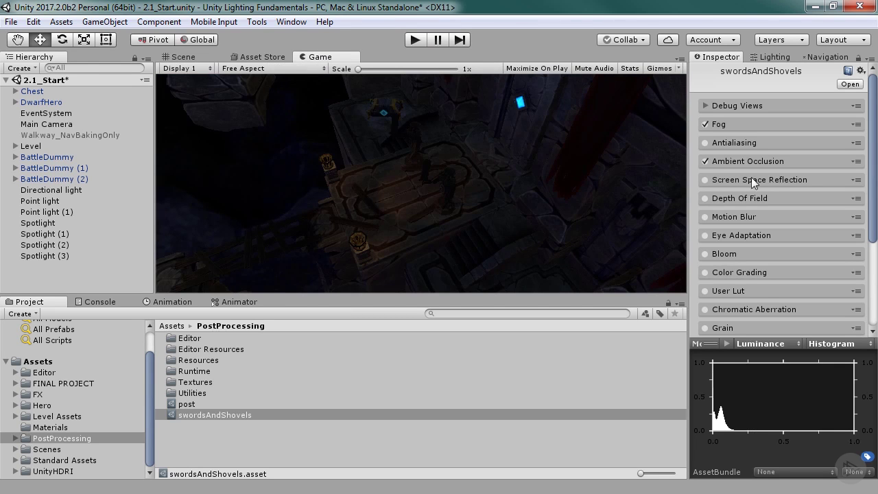
pyautogui.click(703, 161)
pyautogui.click(703, 161)
pyautogui.click(794, 161)
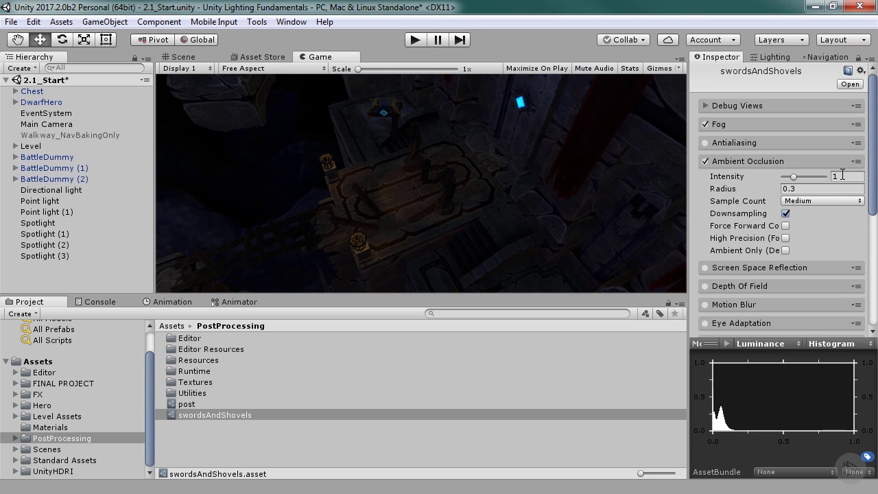
pyautogui.moveTo(794, 177); pyautogui.dragTo(800, 176)
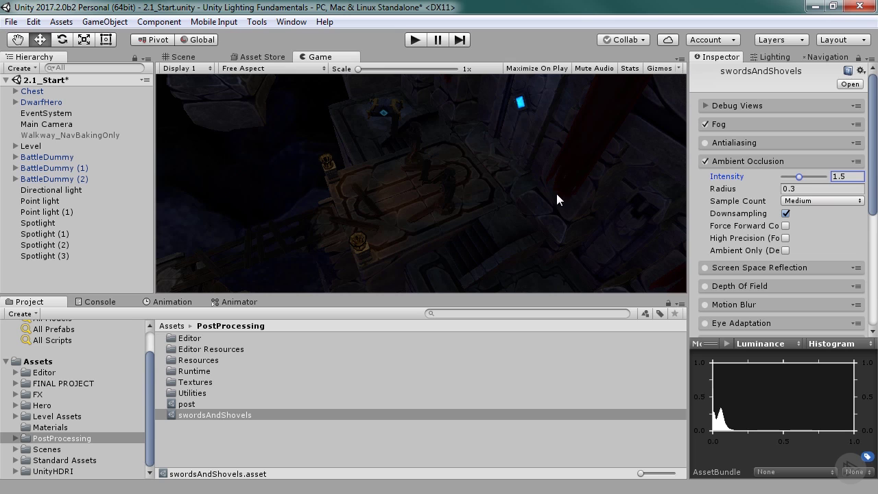
pyautogui.click(741, 161)
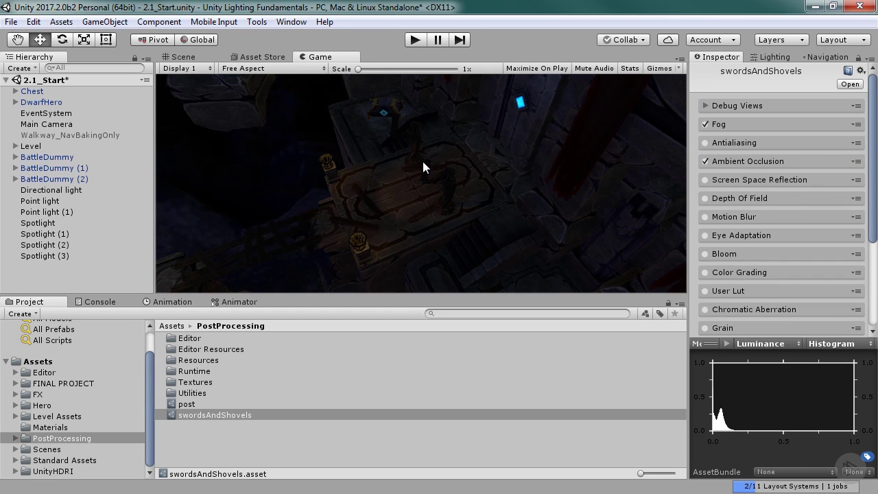
# - Run the game, enable Bloom with Anti Flicker in the profile, and compare the scene and game views
pyautogui.click(414, 40)
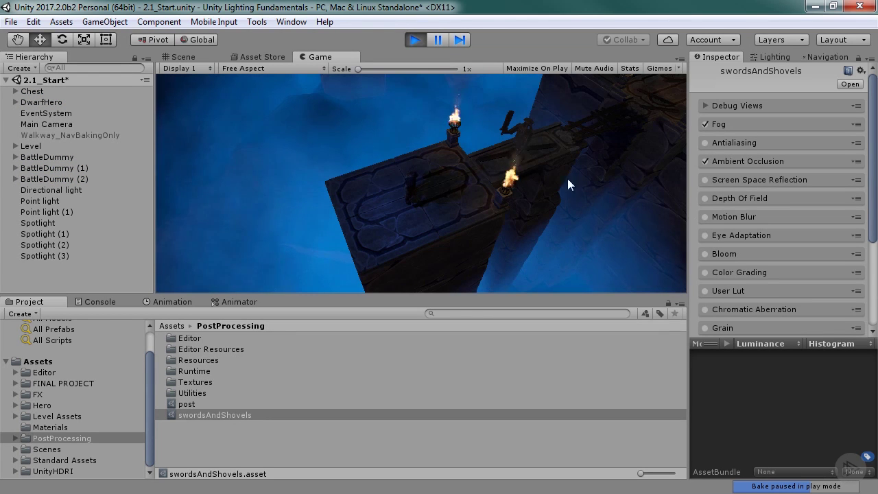
pyautogui.click(705, 253)
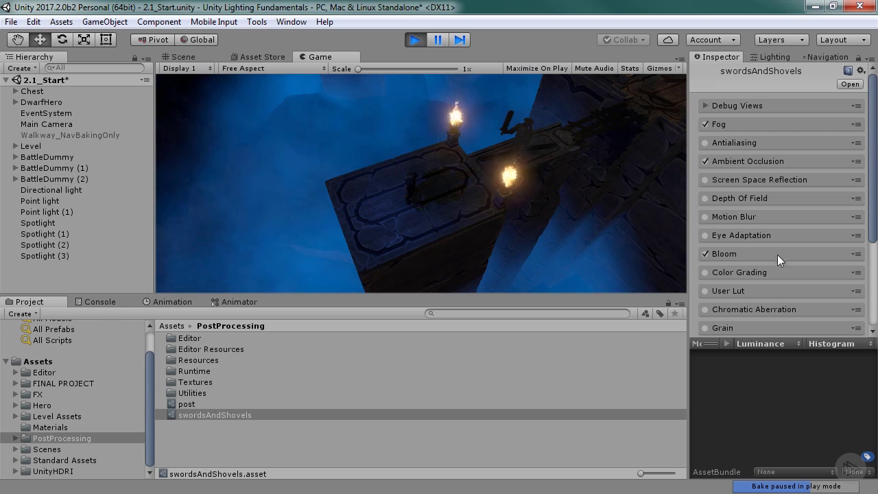
pyautogui.click(760, 253)
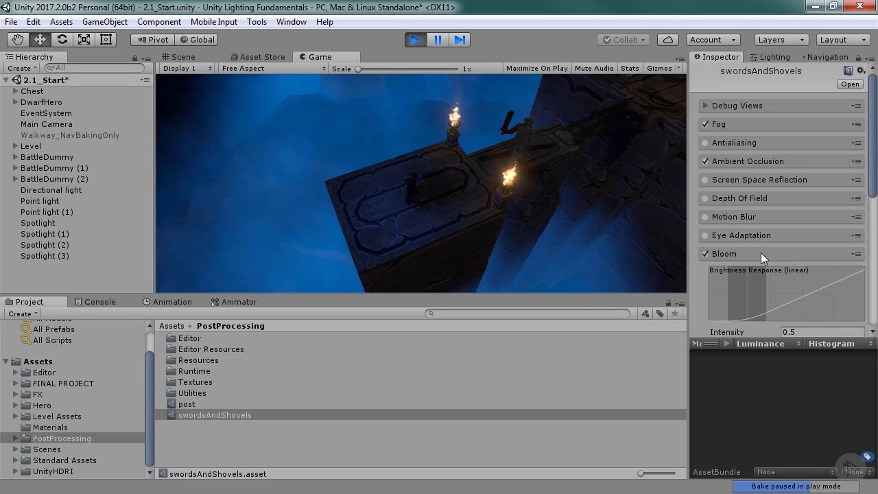
pyautogui.scroll(-3, 761, 252)
pyautogui.scroll(-2, 760, 252)
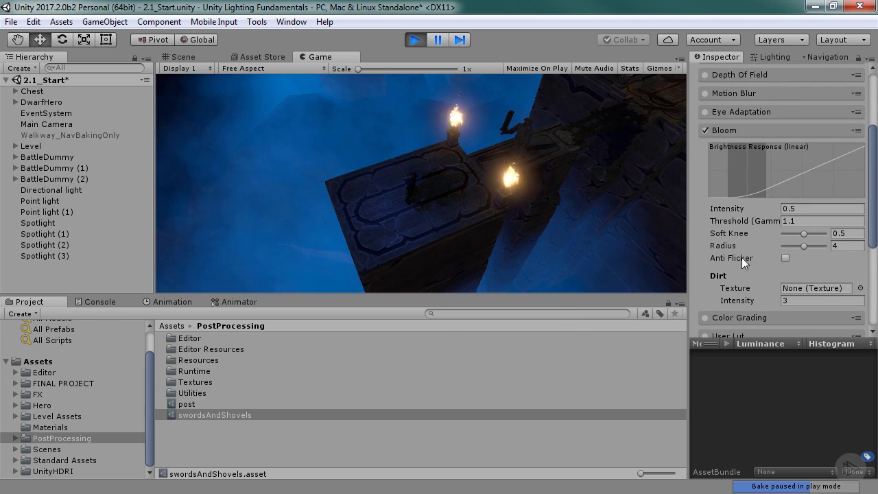
pyautogui.click(785, 258)
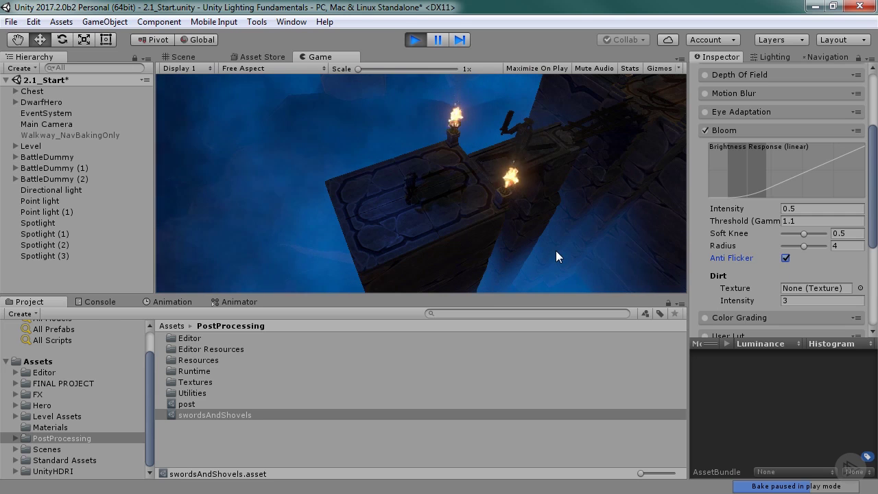
pyautogui.click(180, 57)
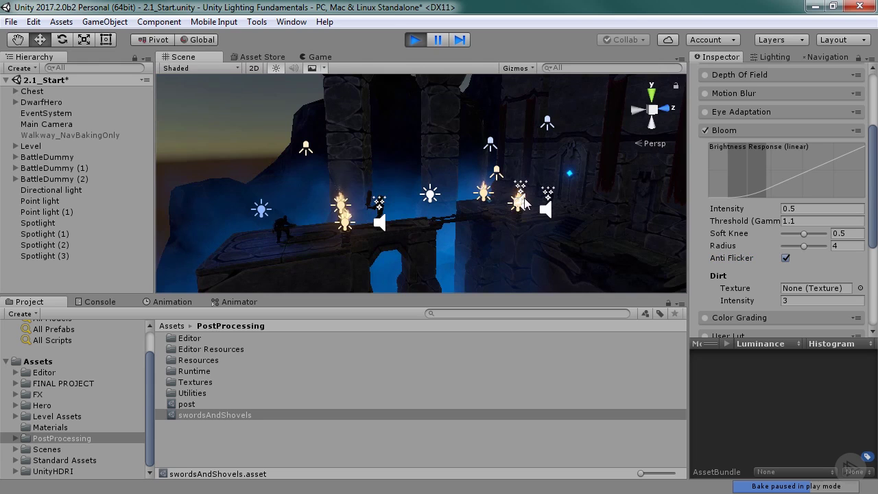
pyautogui.click(320, 58)
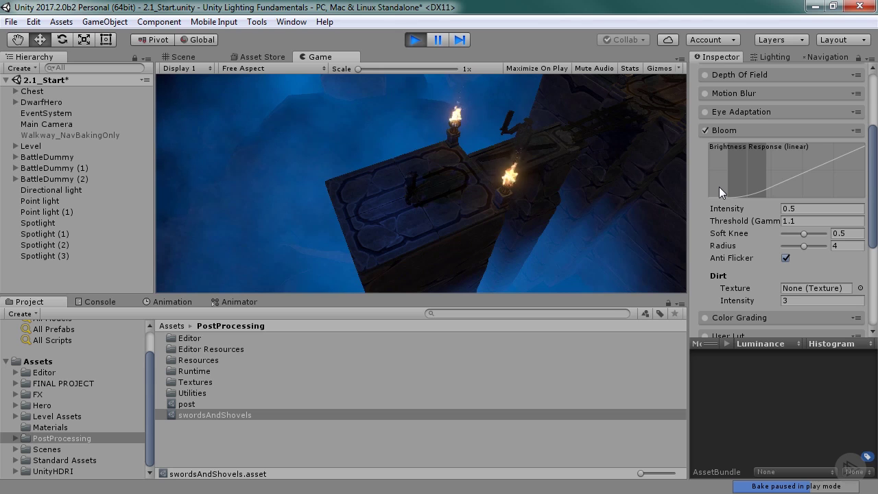
# - Enable Antialiasing in the profile with Temporal Anti-aliasing as its method
pyautogui.scroll(3, 717, 187)
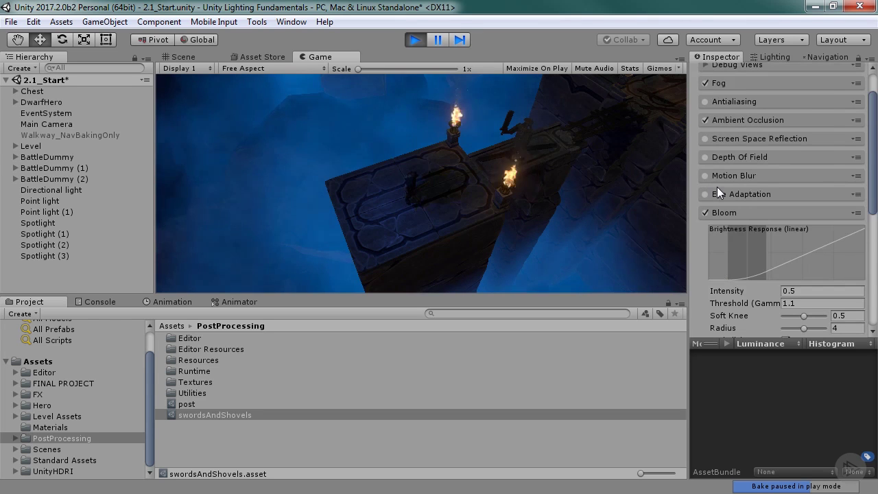
pyautogui.click(704, 102)
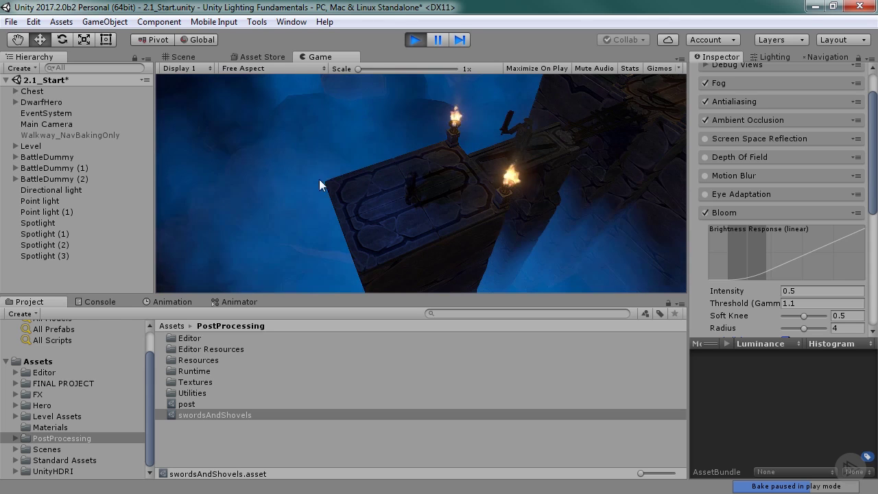
pyautogui.click(755, 102)
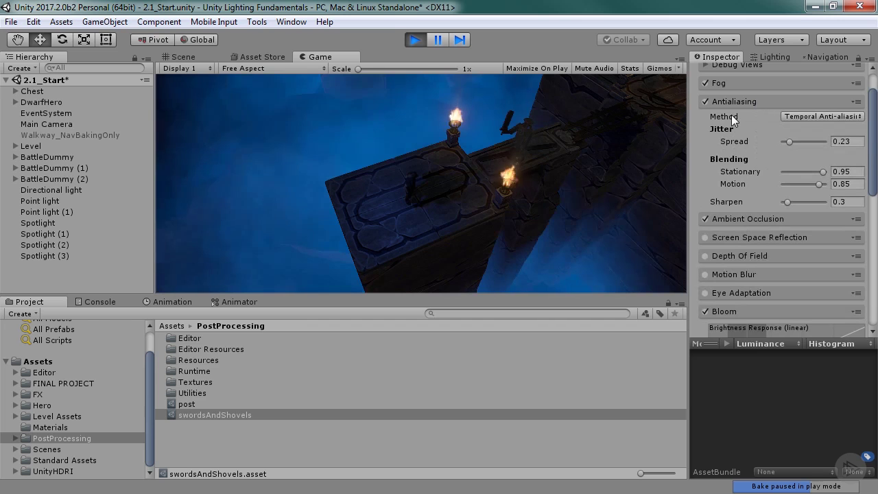
pyautogui.click(804, 118)
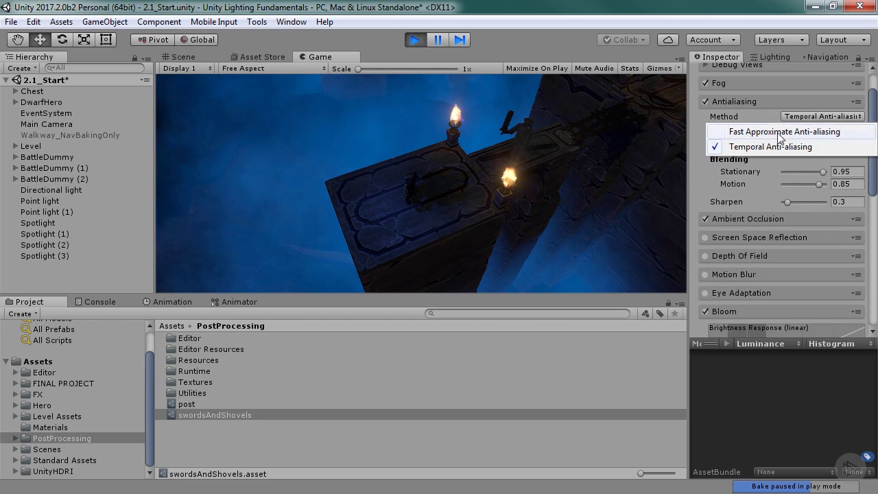
pyautogui.click(772, 145)
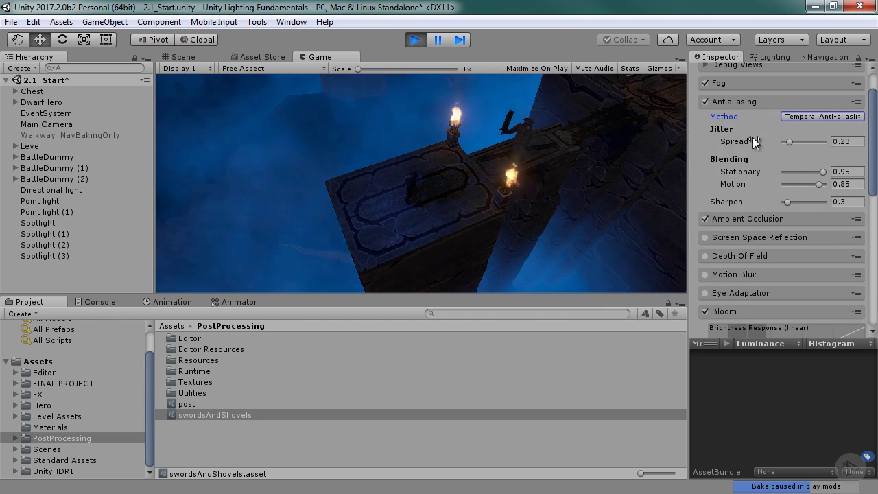
# - Set the Antialiasing jitter spread to 0.4 and stop the running game
pyautogui.click(836, 140)
pyautogui.write('0.4')
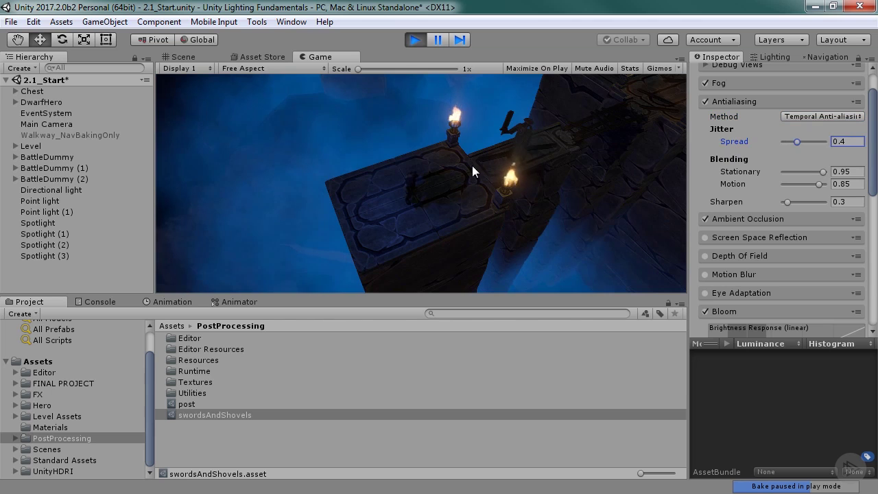
pyautogui.click(415, 40)
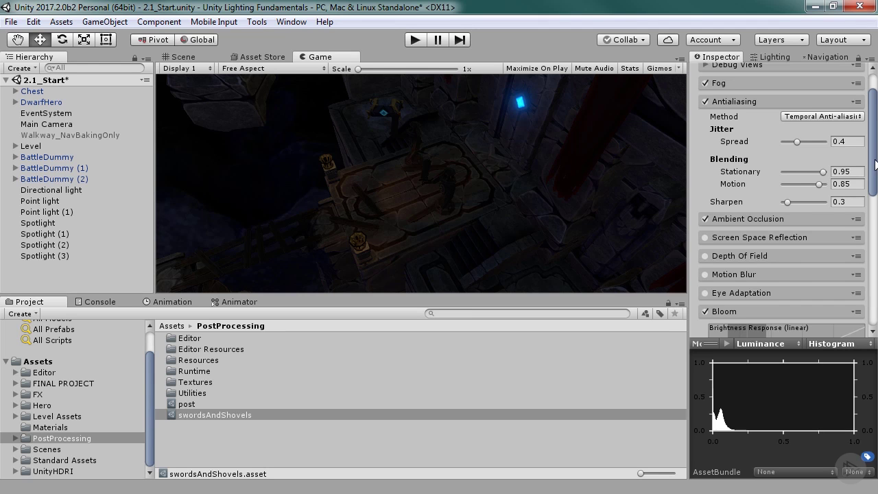
# - Expand the profile's Grain settings and set the grain intensity to 0.2
pyautogui.moveTo(873, 168); pyautogui.dragTo(872, 291)
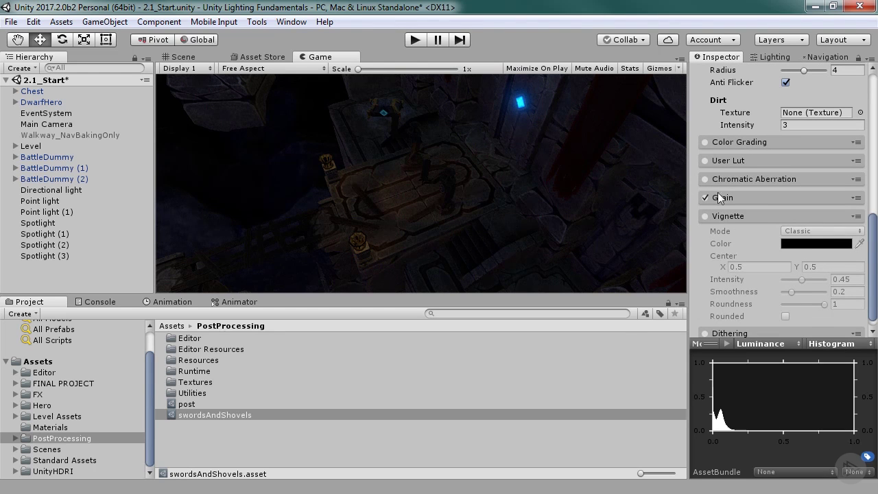
pyautogui.click(742, 197)
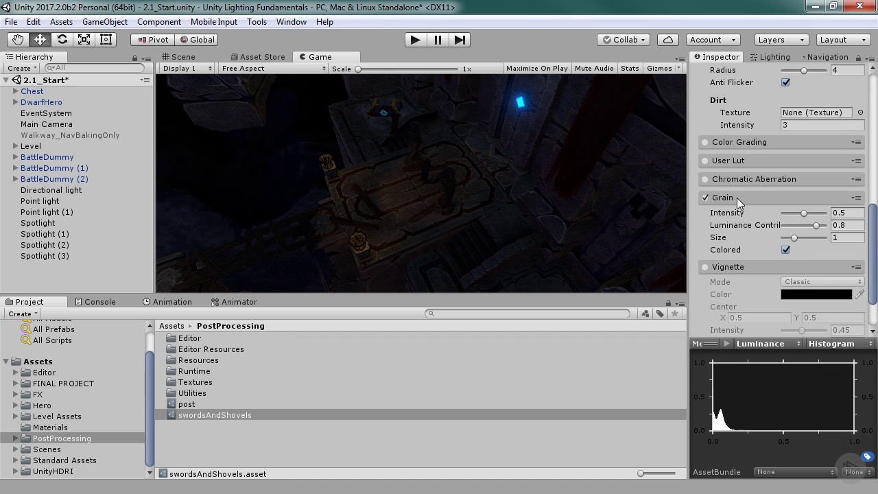
pyautogui.click(844, 212)
pyautogui.write('0.2')
# - Enable Vignette in the profile and set its intensity to 0.4
pyautogui.click(705, 267)
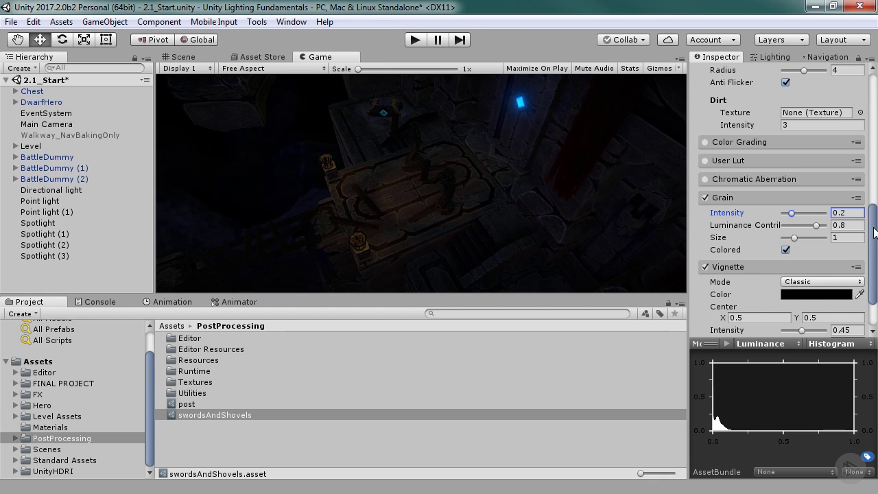
pyautogui.scroll(-3, 846, 268)
pyautogui.moveTo(845, 268); pyautogui.dragTo(851, 270)
pyautogui.press('BackSpace')
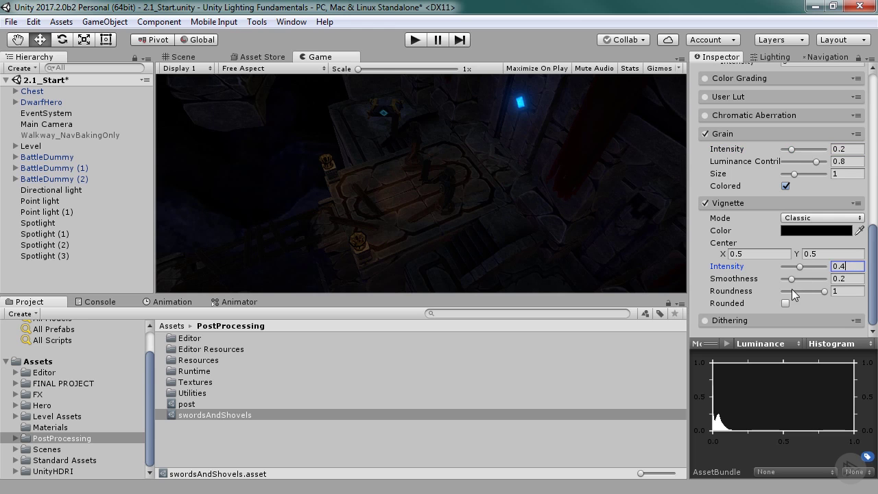
# - Inspect the dungeon from another angle in the scene view, and return to the game view to compare the look
pyautogui.click(186, 58)
pyautogui.keyDown('alt'); pyautogui.moveTo(319, 186); pyautogui.dragTo(314, 217); pyautogui.keyUp('alt')
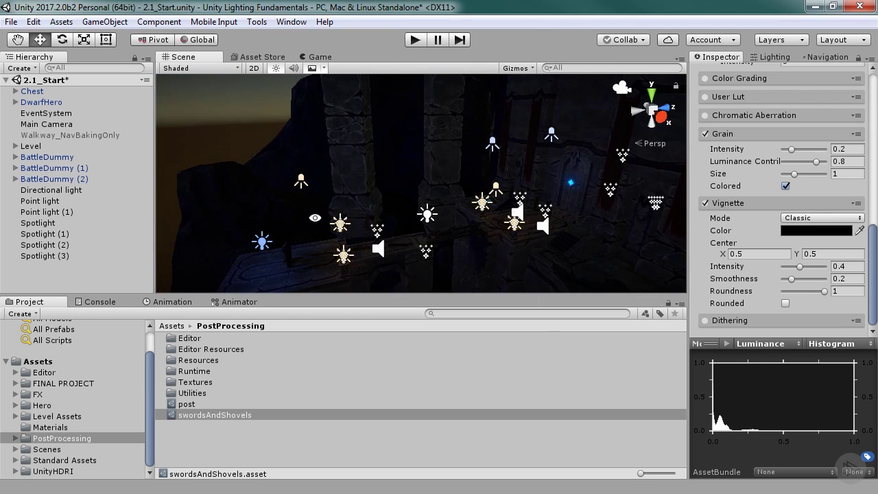
pyautogui.click(314, 57)
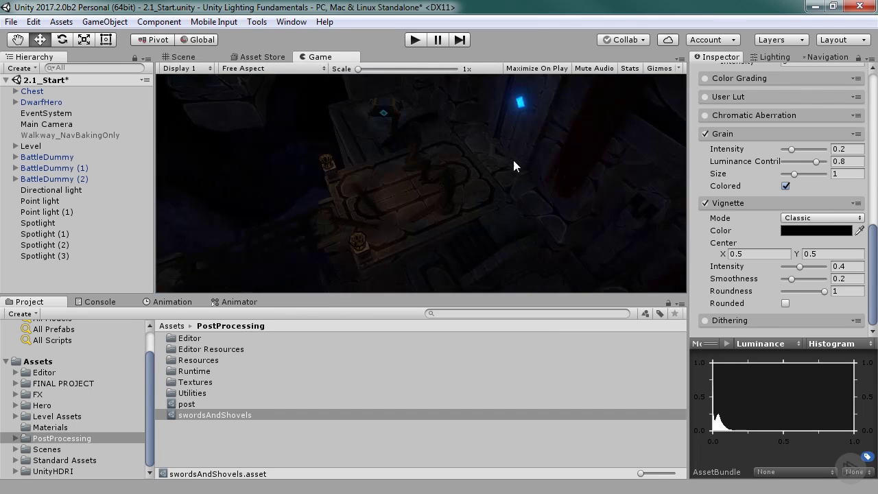